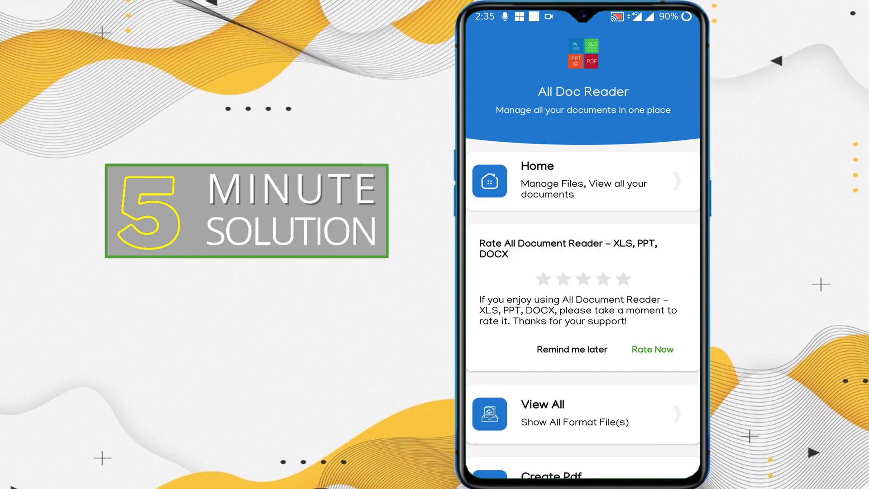
scroll(583, 252, "down", 2)
scroll(582, 251, "down", 2)
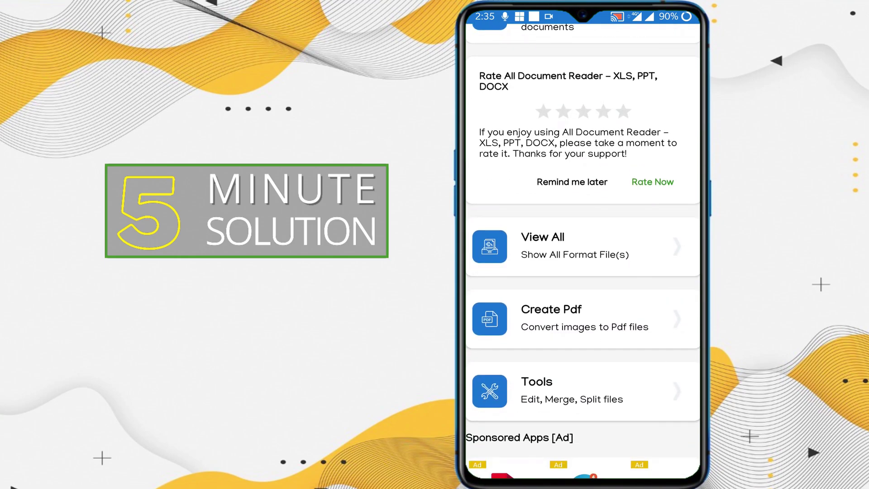
scroll(583, 251, "up", 1)
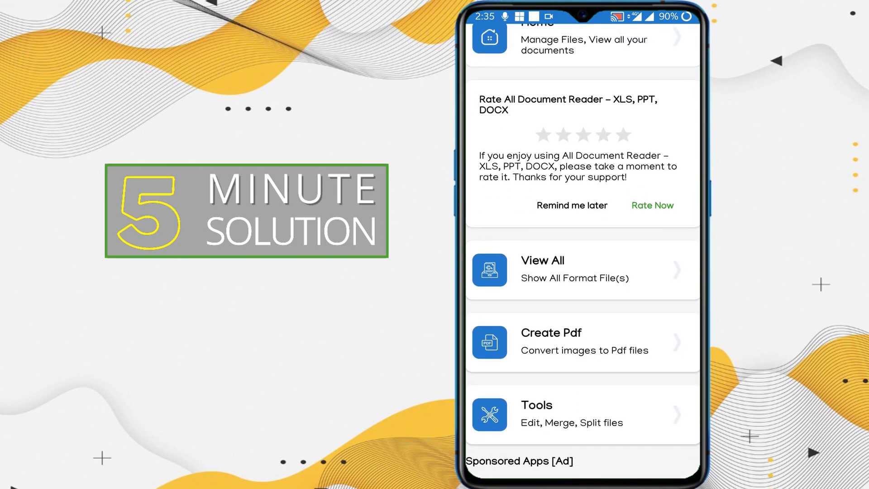
Open View All to list every PDF, Word and text document on the phone.
left_click(557, 268)
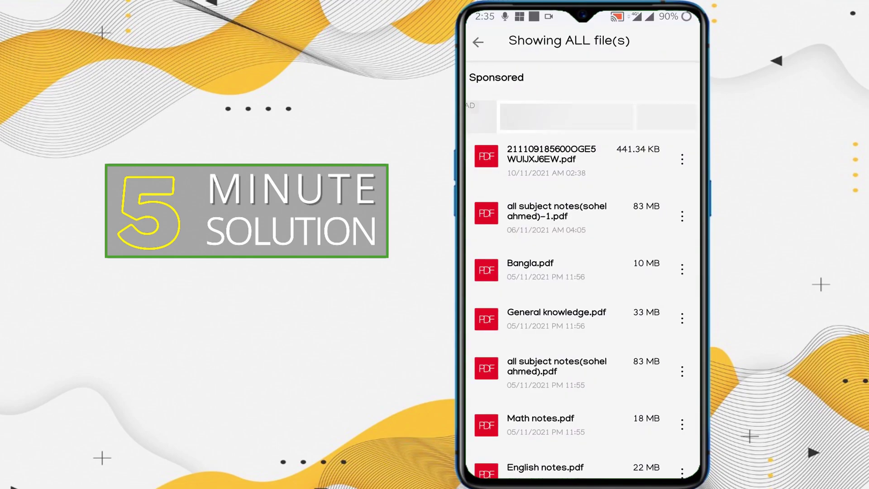
scroll(582, 271, "down", 5)
scroll(582, 272, "down", 5)
scroll(582, 271, "down", 5)
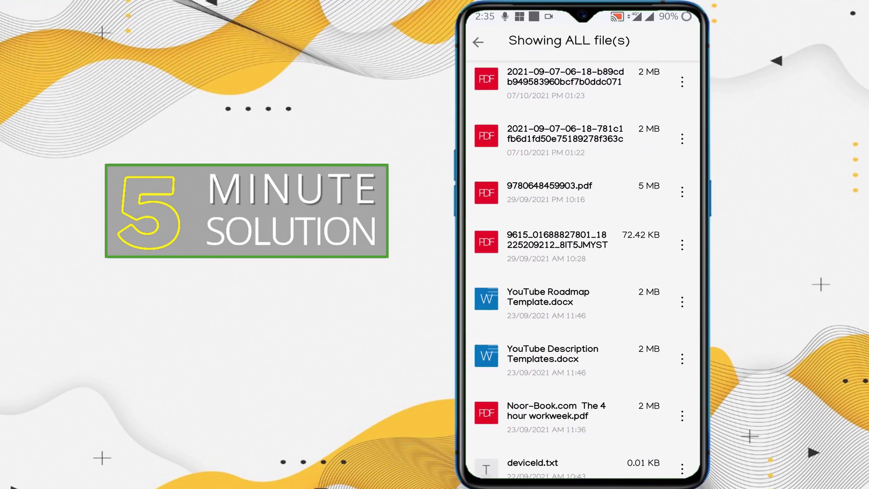
scroll(582, 272, "down", 5)
scroll(583, 272, "down", 5)
scroll(583, 271, "down", 2)
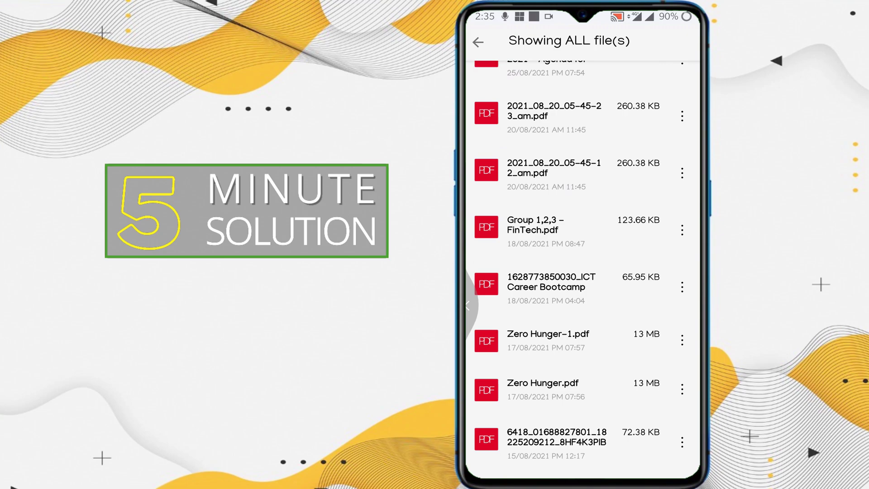
left_click(478, 41)
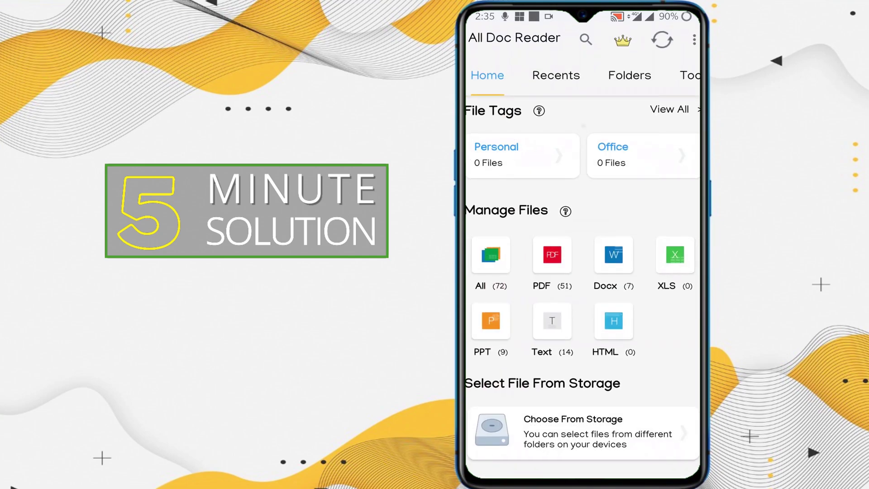
scroll(583, 271, "down", 1)
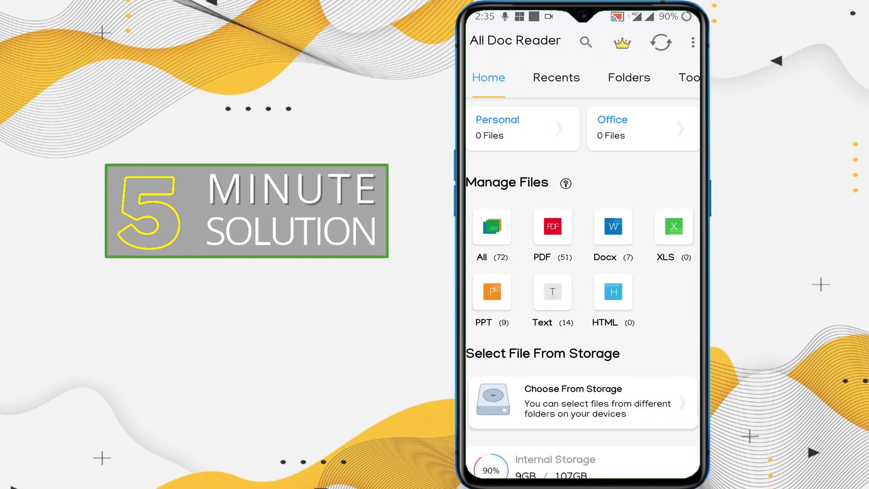
scroll(582, 289, "up", 1)
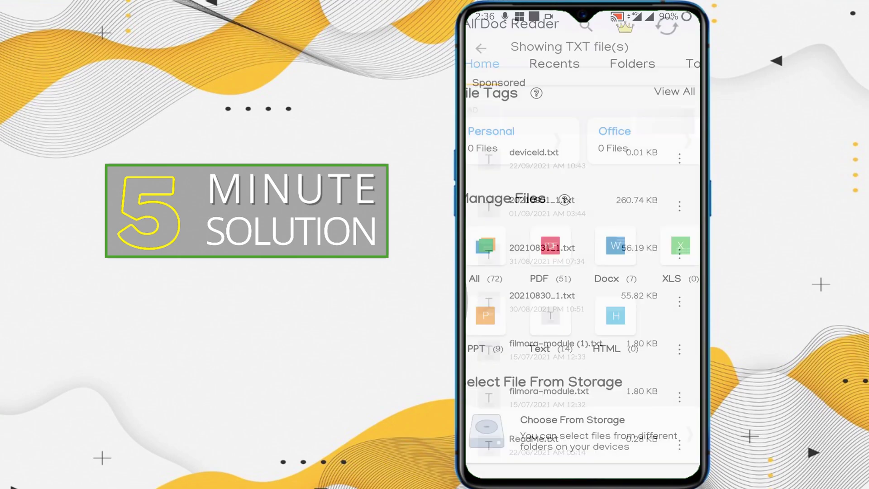
scroll(584, 289, "down", 10)
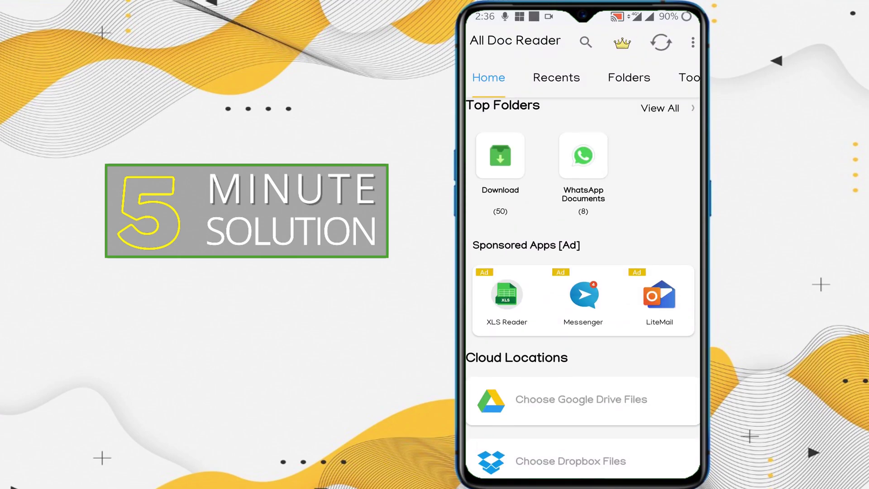
scroll(584, 288, "up", 5)
scroll(583, 296, "up", 5)
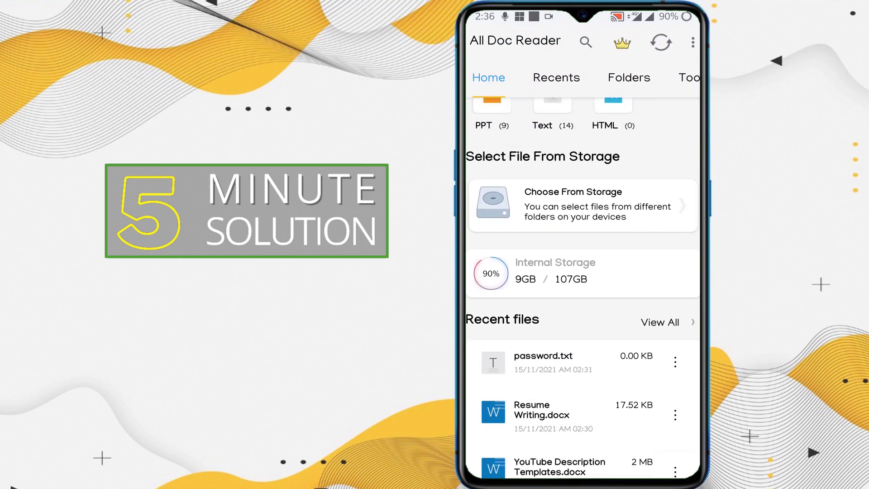
scroll(583, 296, "up", 2)
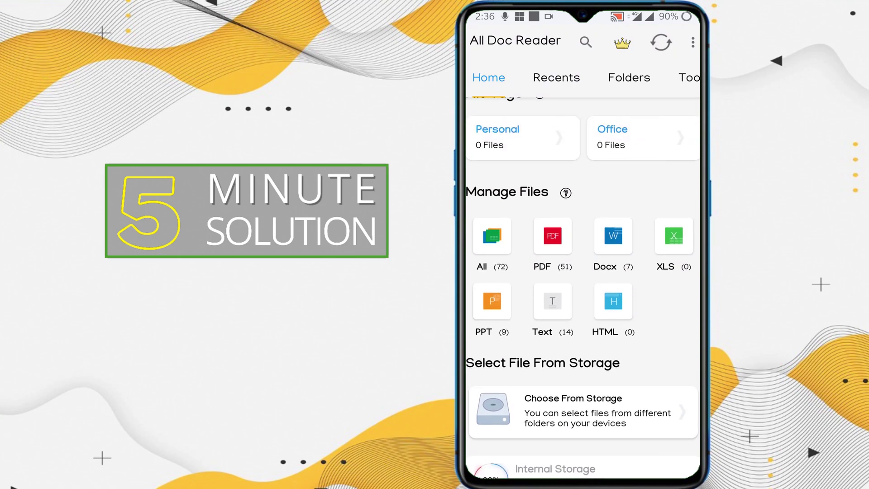
Open the PDF file list and read Bangla.pdf and General knowledge.pdf.
left_click(552, 235)
scroll(583, 288, "down", 2)
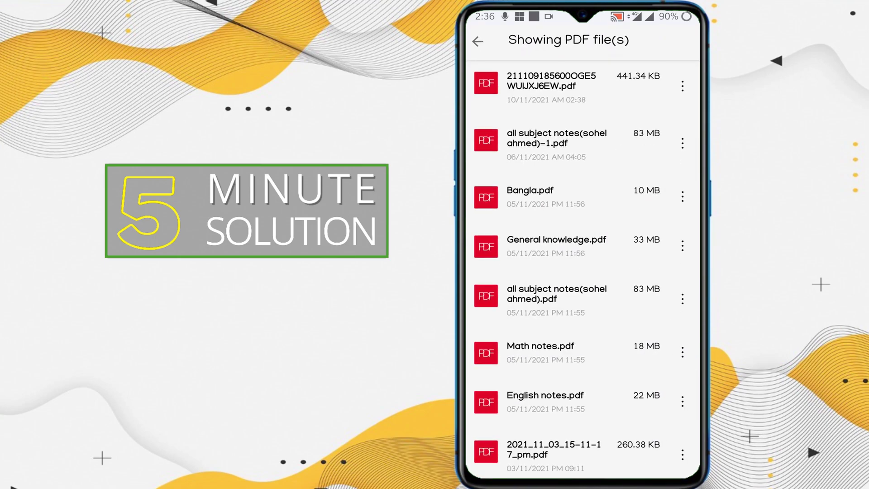
left_click(530, 183)
scroll(583, 289, "down", 5)
scroll(582, 288, "down", 5)
key("Escape")
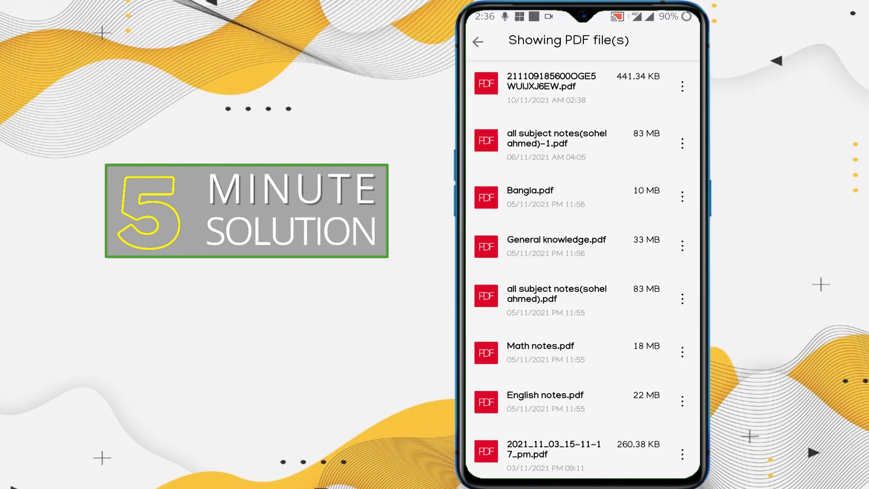
left_click(556, 246)
key("Escape")
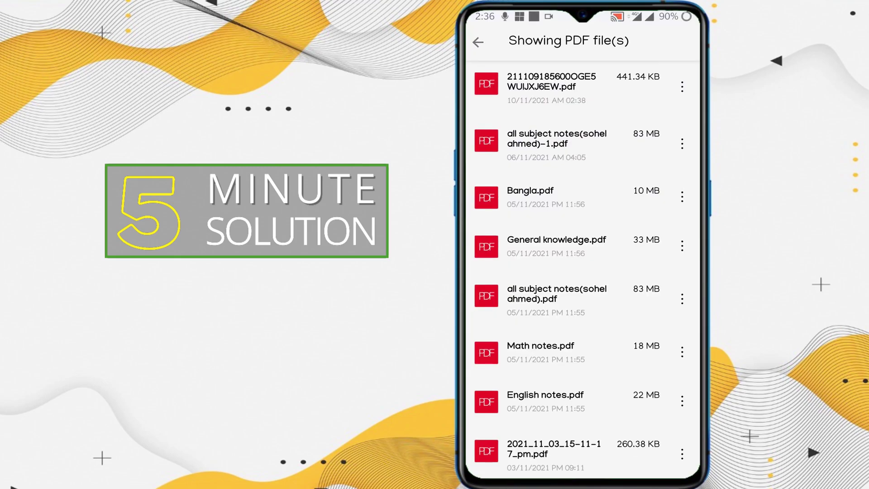
scroll(583, 271, "down", 1)
Read one more PDF, then leave the PDF list.
left_click(545, 336)
scroll(583, 272, "down", 5)
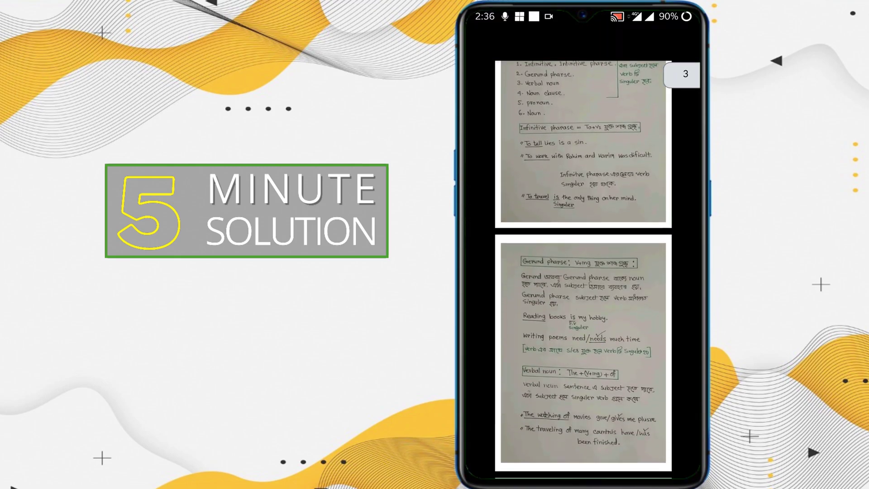
scroll(583, 272, "down", 3)
scroll(583, 272, "down", 5)
scroll(584, 272, "down", 5)
scroll(583, 272, "down", 5)
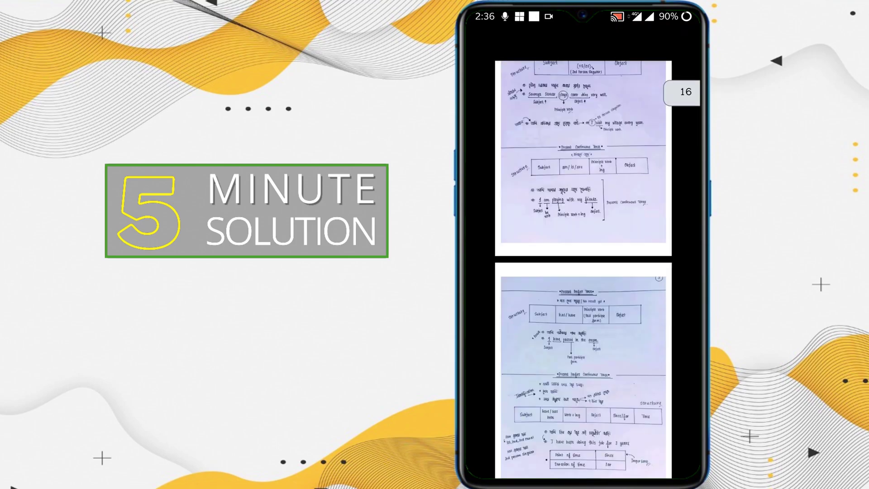
key("Escape")
scroll(583, 272, "down", 5)
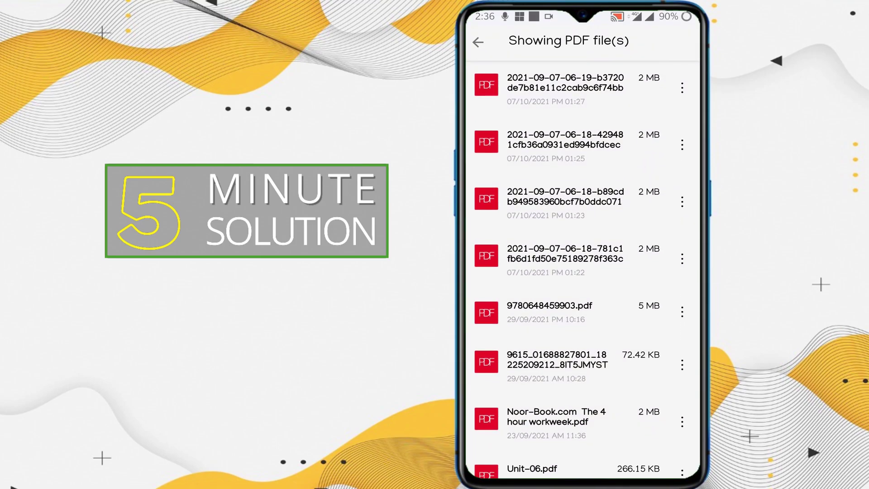
key("Escape")
Show only the text files and read 20210831_1.txt.
left_click(552, 302)
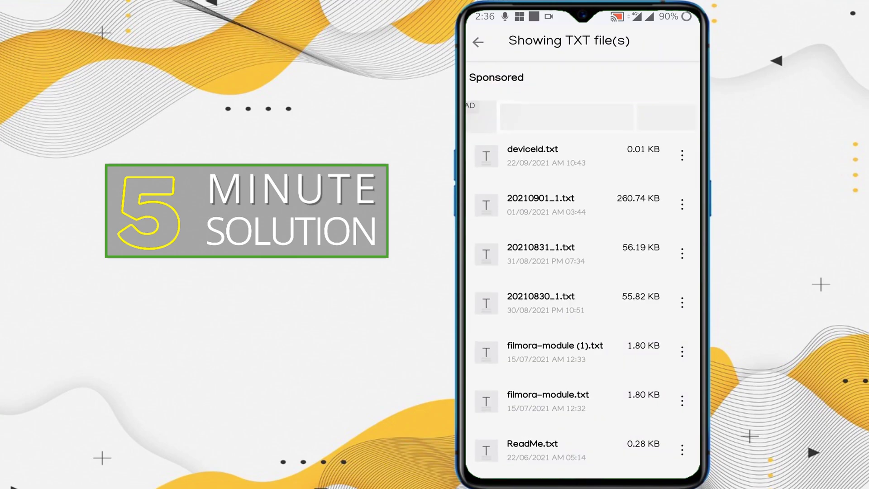
left_click(540, 252)
scroll(583, 272, "down", 2)
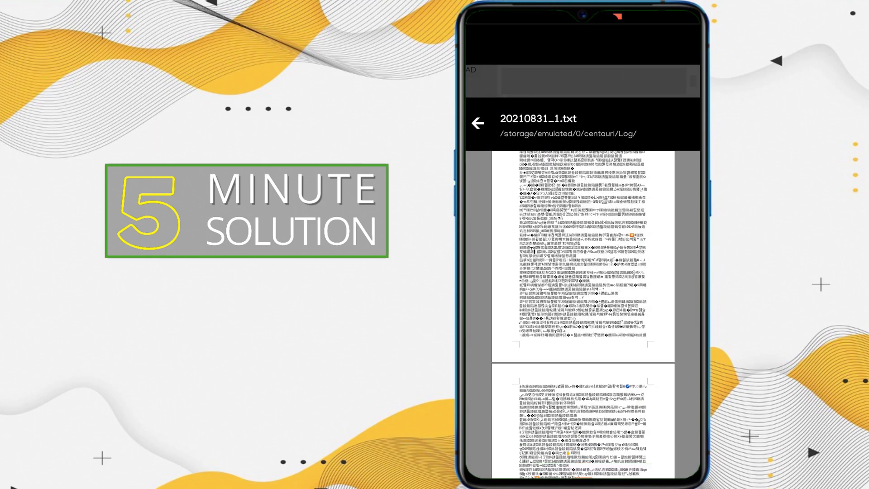
scroll(583, 271, "down", 3)
key("Escape")
scroll(583, 272, "down", 2)
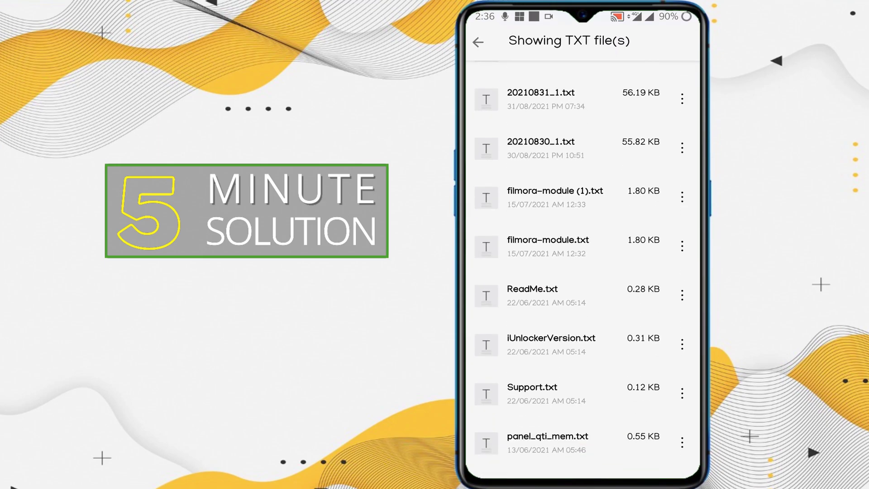
Read filmora-module (1).txt, then back out to the home dashboard.
left_click(554, 191)
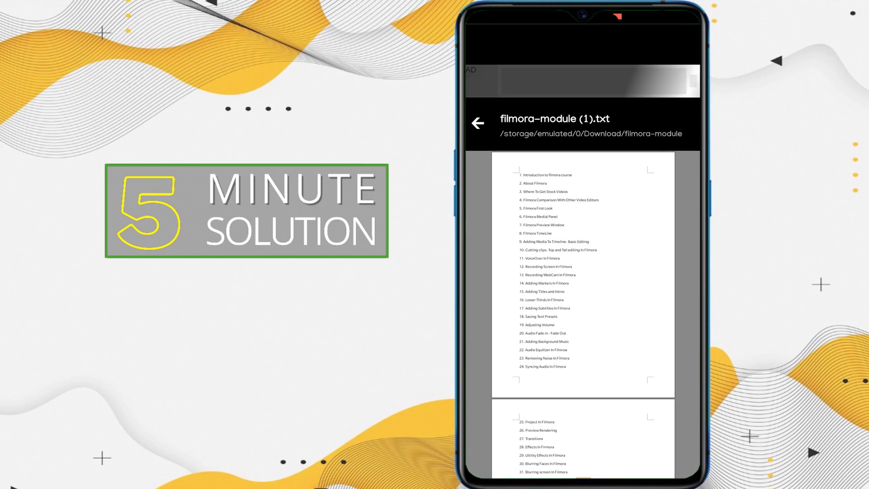
scroll(583, 272, "down", 3)
scroll(583, 272, "down", 2)
scroll(582, 272, "down", 2)
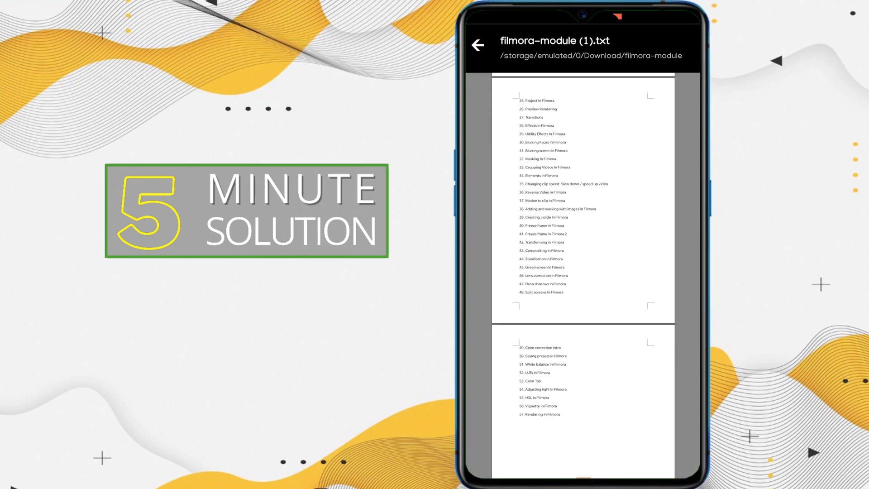
scroll(583, 272, "down", 1)
scroll(583, 271, "up", 2)
scroll(583, 272, "up", 3)
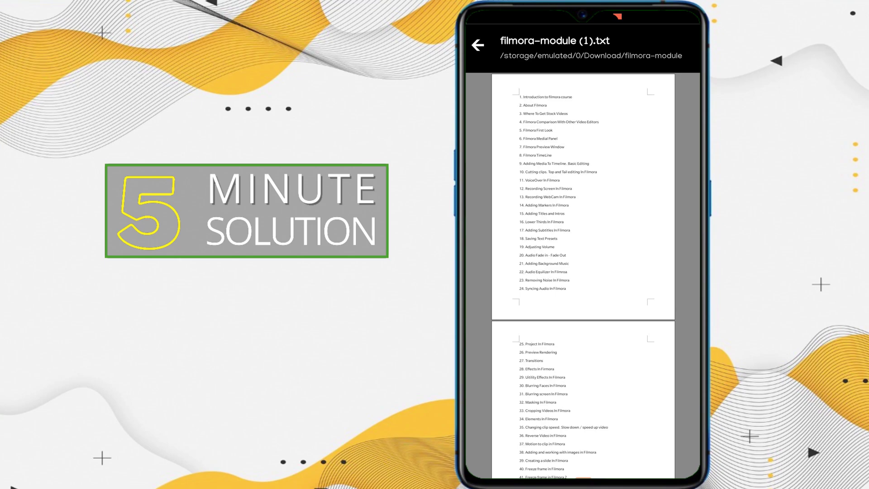
scroll(583, 272, "down", 2)
scroll(583, 272, "up", 2)
key("Escape")
scroll(583, 271, "down", 2)
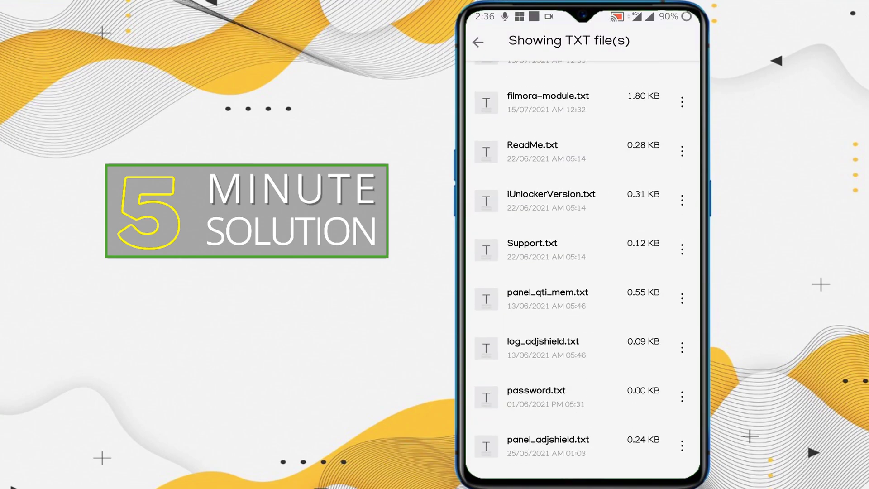
key("Escape")
scroll(583, 271, "up", 1)
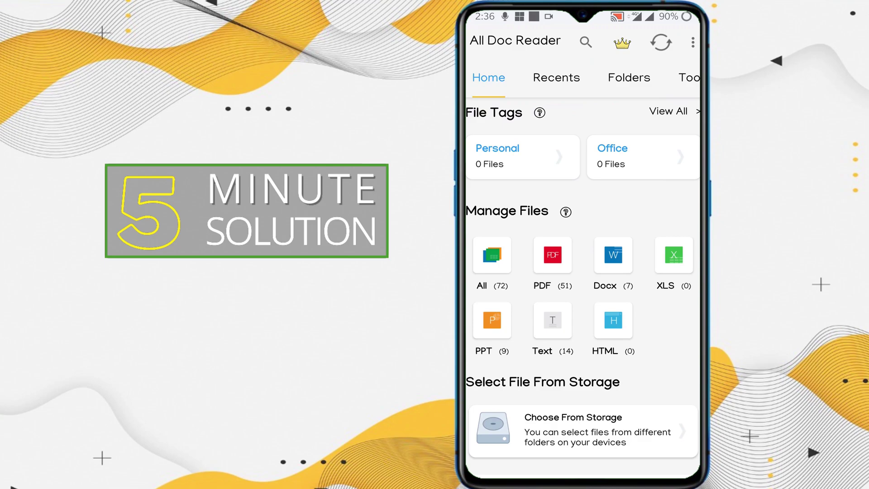
key("Escape")
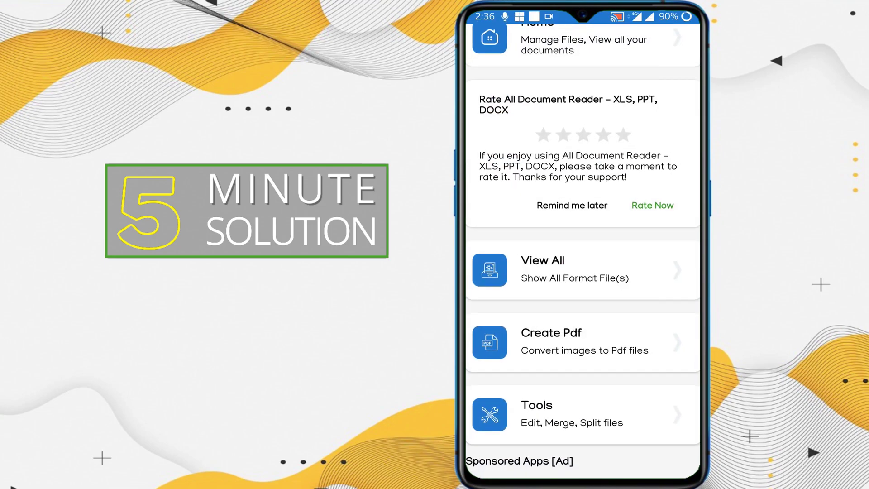